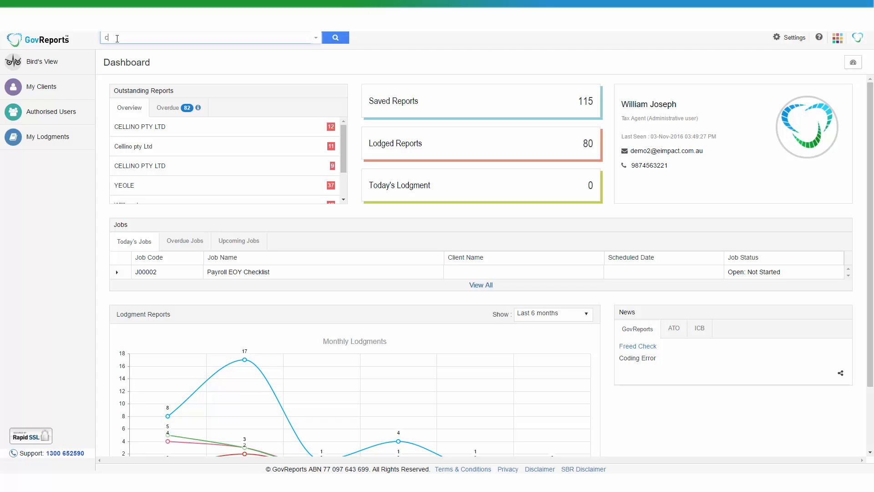
- Search the GovReports client list for 'cellino'
text(ellino)
click(341, 39)
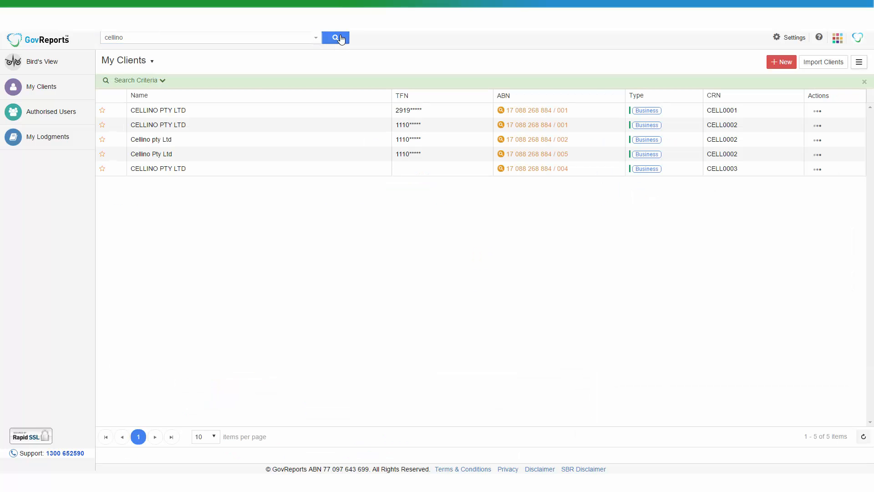
- Open client CELLINO PTY LTD (CELL0001) and start its Taxable Payments Annual Report from the ATO forms
click(359, 114)
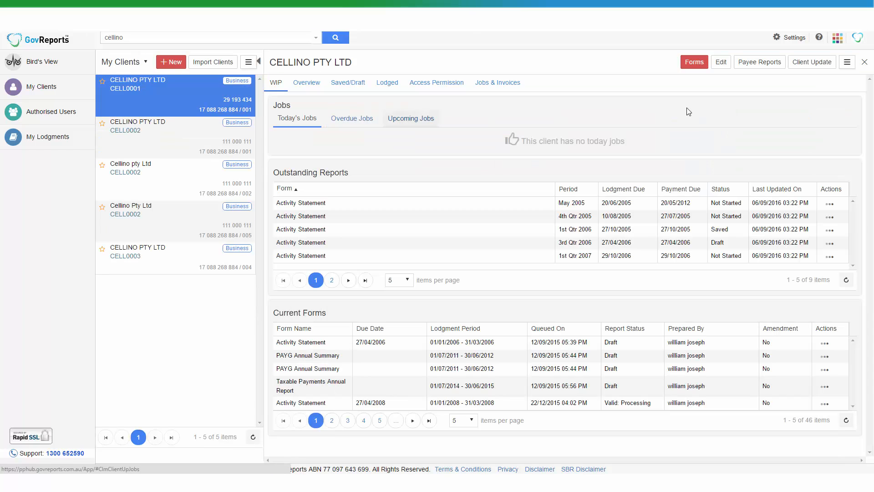
click(695, 62)
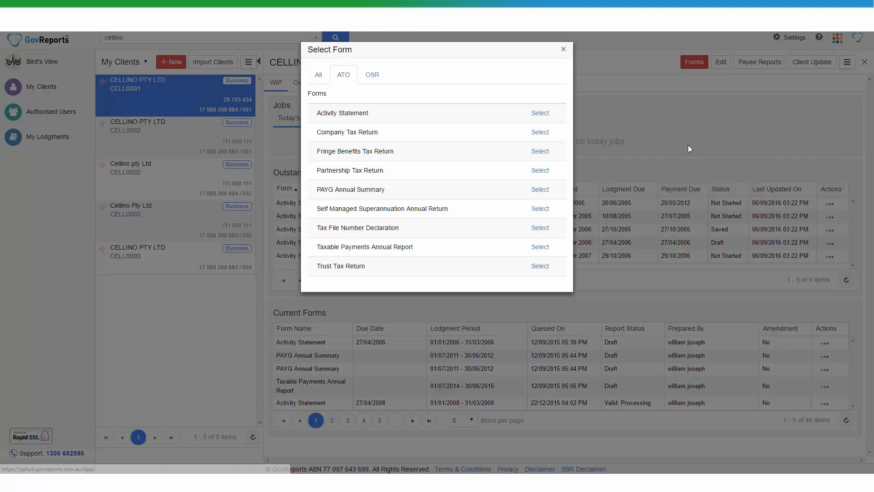
click(539, 246)
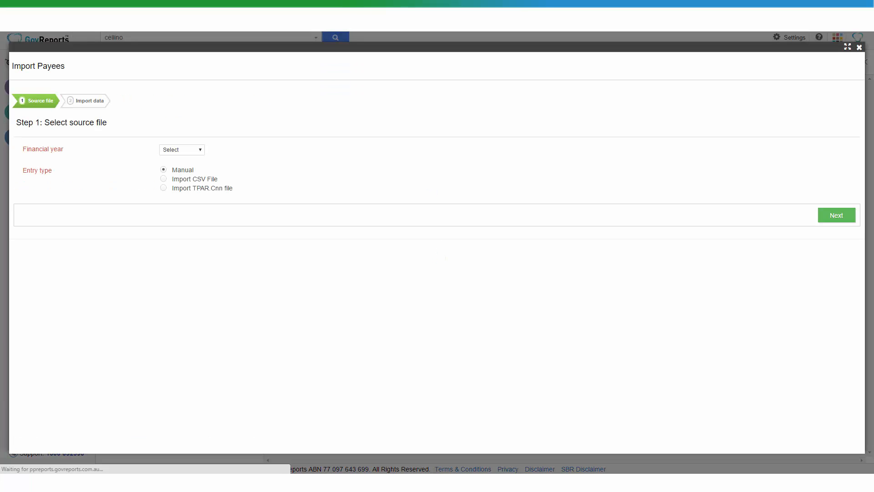
- Set financial year 2015, compare CSV and TPAR import, then keep Manual entry and continue
click(194, 150)
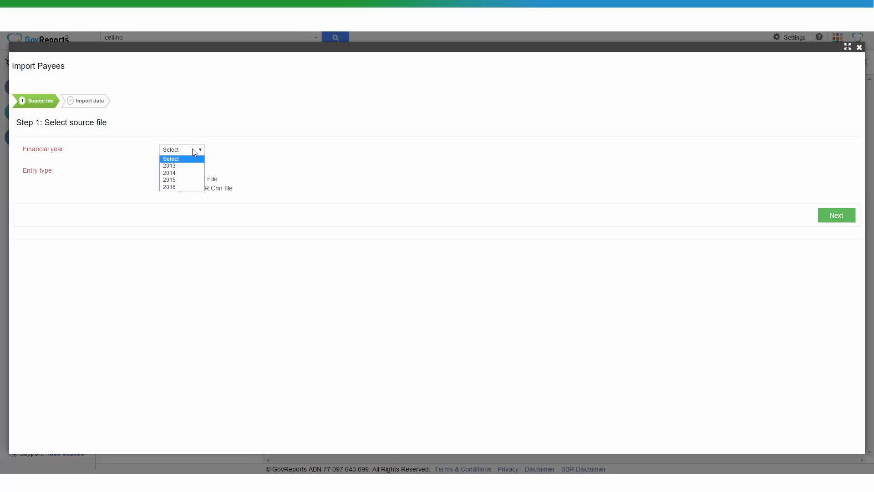
click(192, 179)
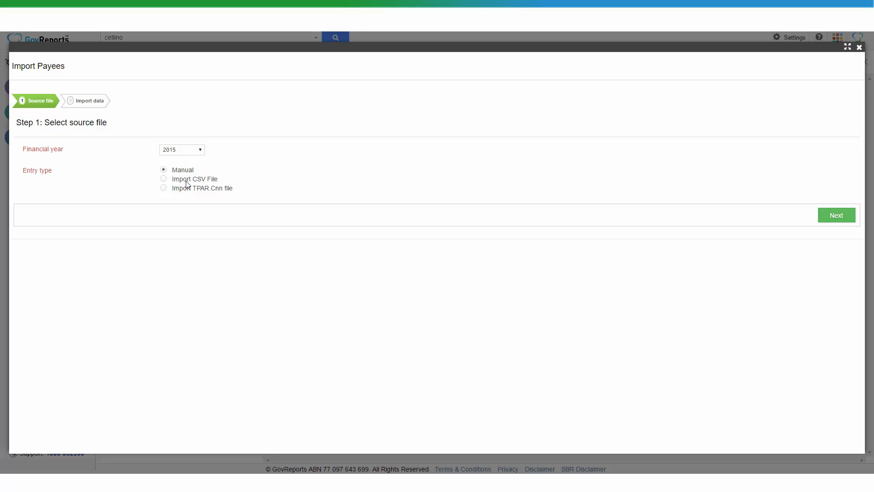
click(163, 179)
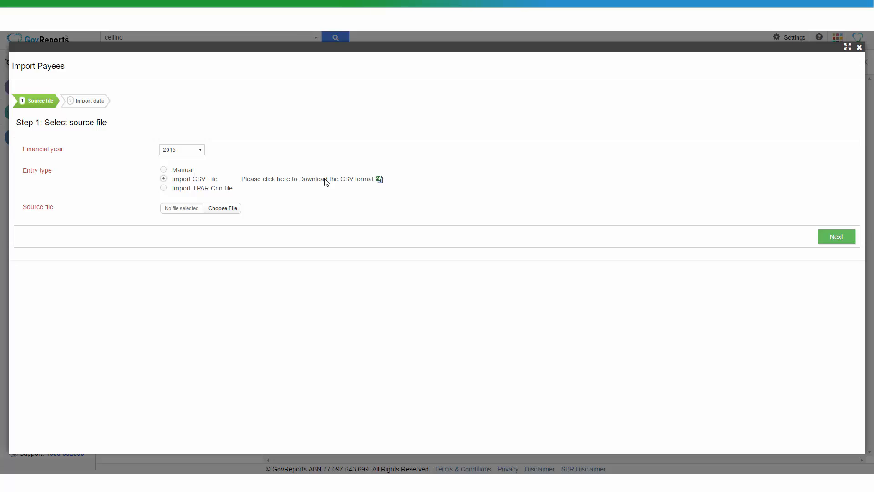
click(163, 188)
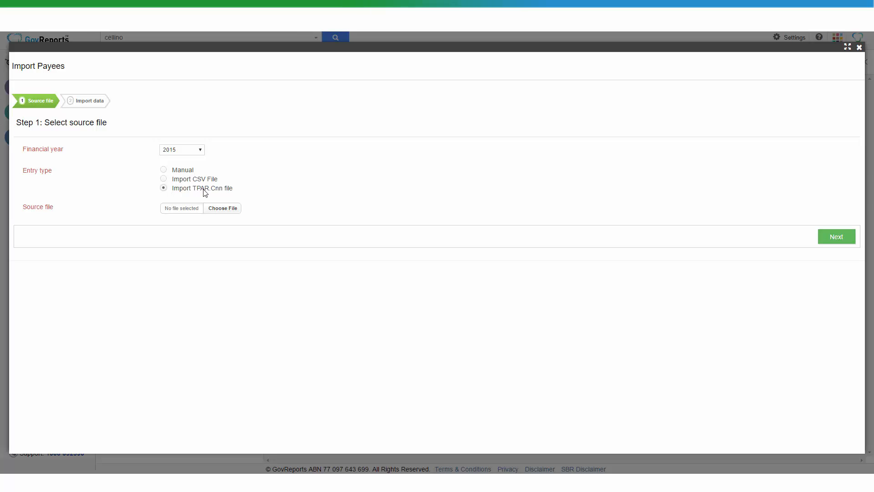
click(164, 171)
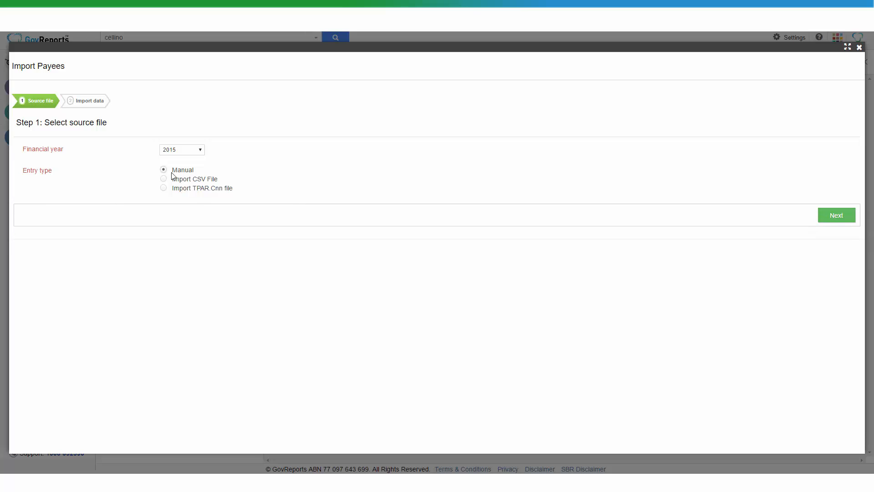
click(837, 217)
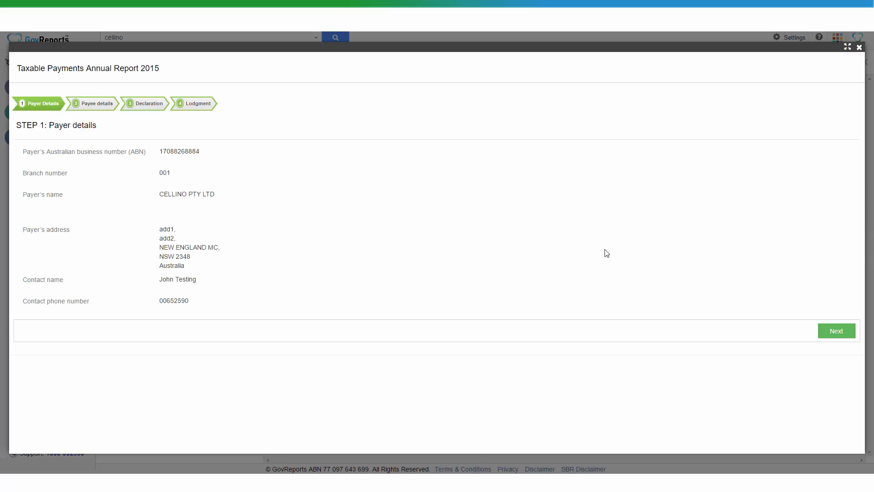
- Advance to Step 2 Payee details and add a new blank payee
click(829, 333)
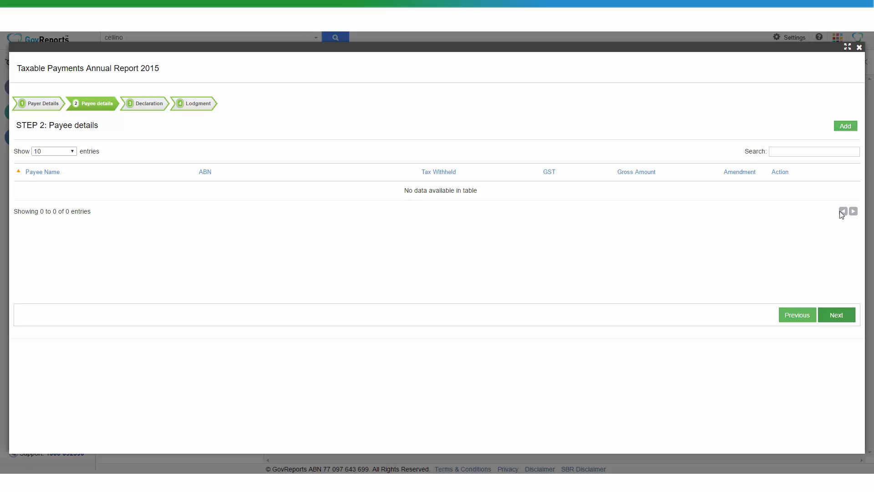
click(844, 127)
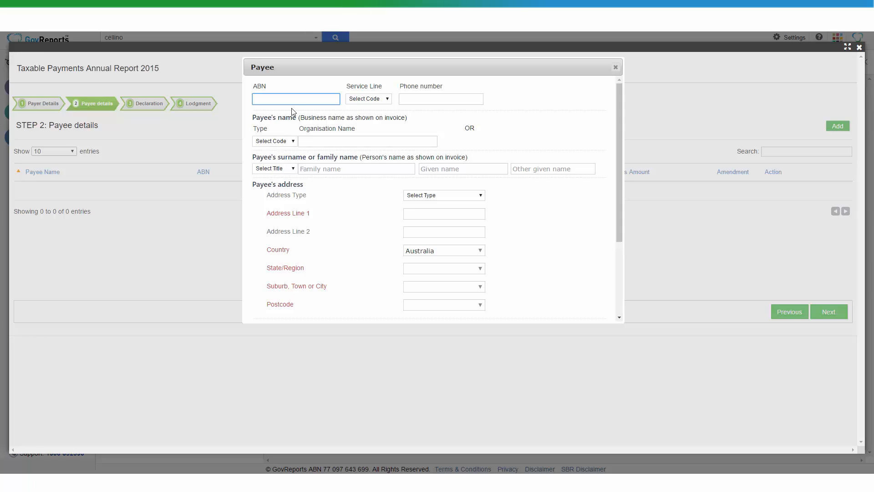
- Enter the payee's ABN and a Mobile service line with the payee's phone number
click(371, 100)
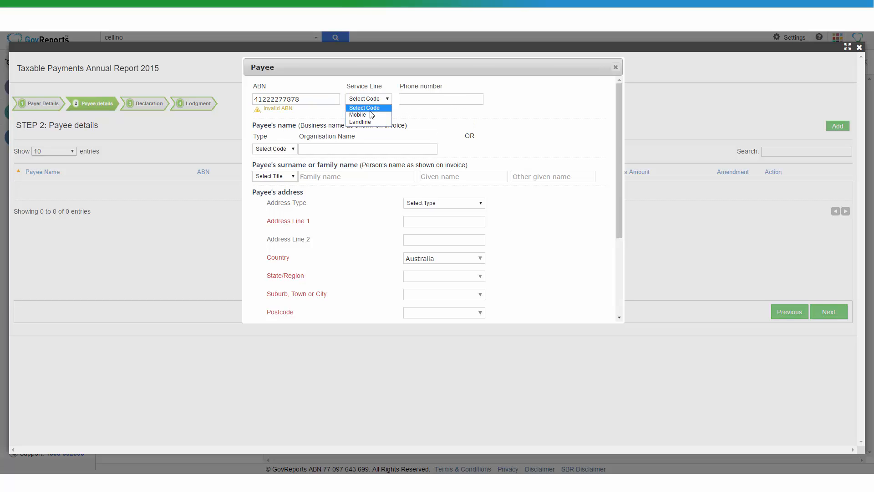
click(360, 114)
click(423, 98)
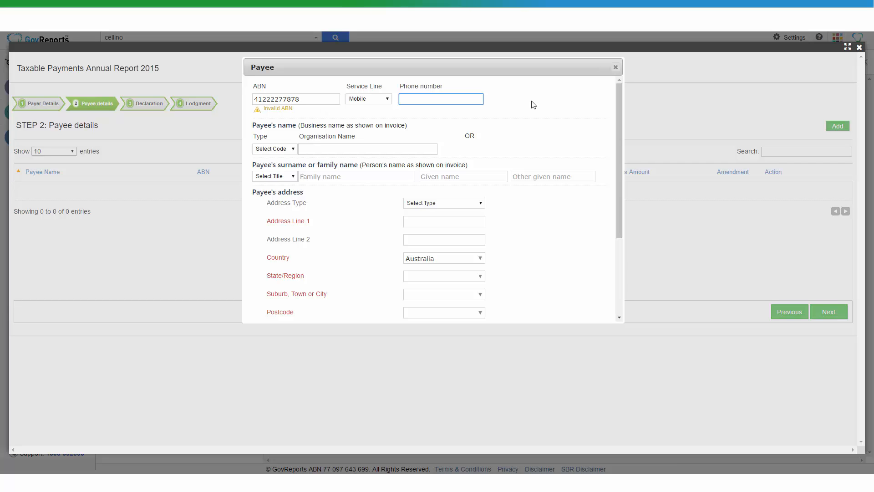
- Set Main or Legal Name 'ABC Business', contact title Mr, and the contact's family name
click(275, 149)
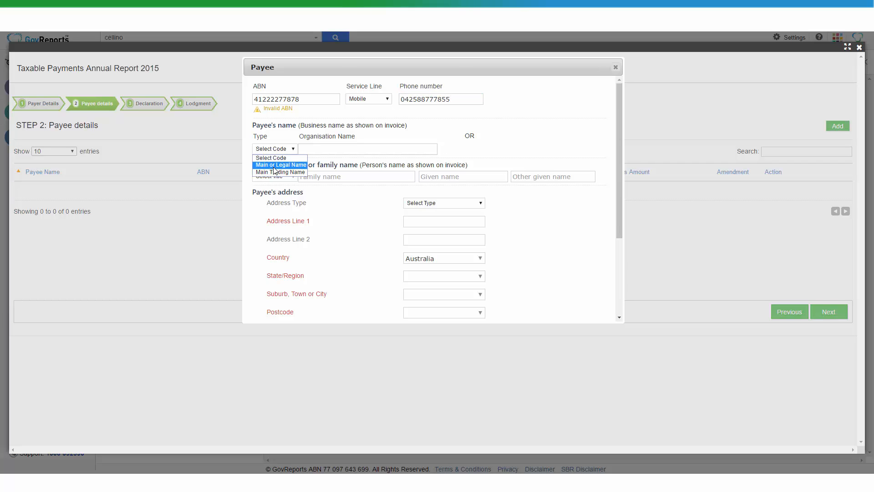
click(275, 163)
click(316, 150)
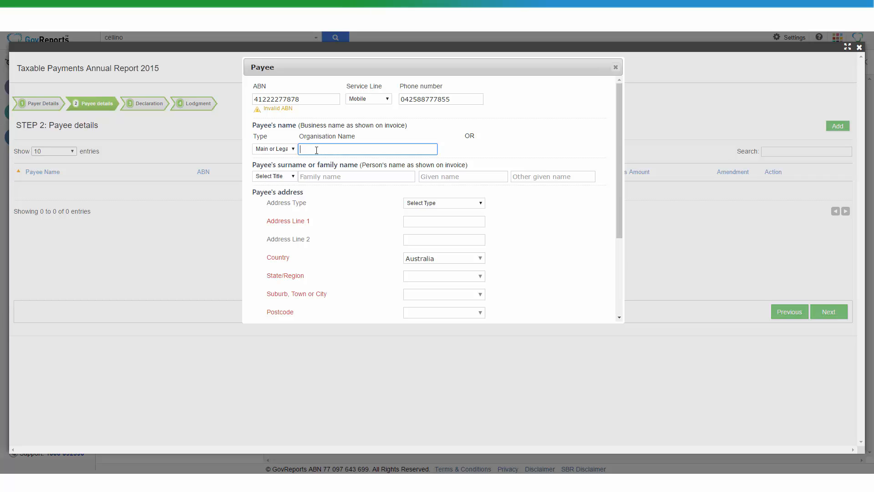
text(ABC Business)
click(283, 175)
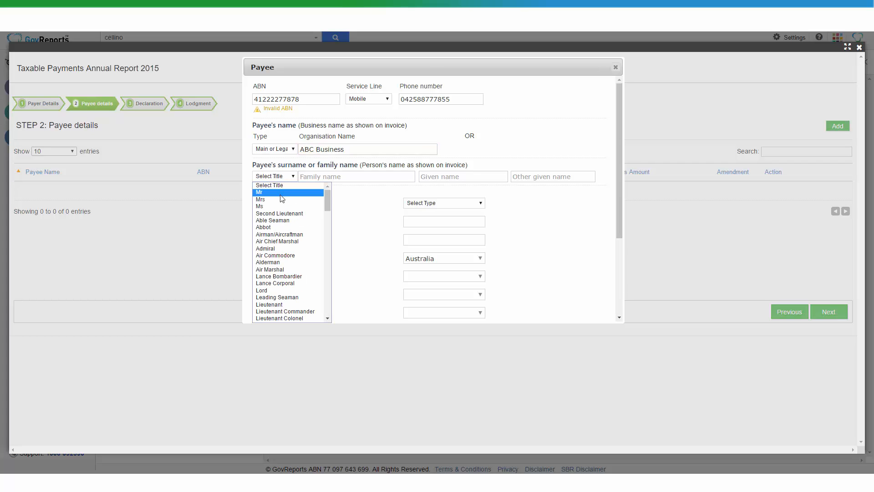
click(281, 193)
click(326, 176)
text(Smi)
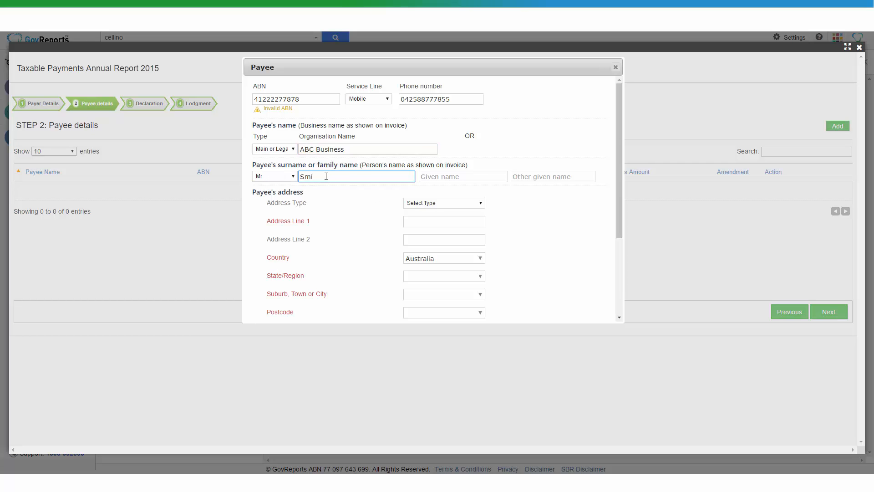
text(th)
key(Tab)
- Enter the contact's given name, choose address type Business, and fill in the first address line
text(John)
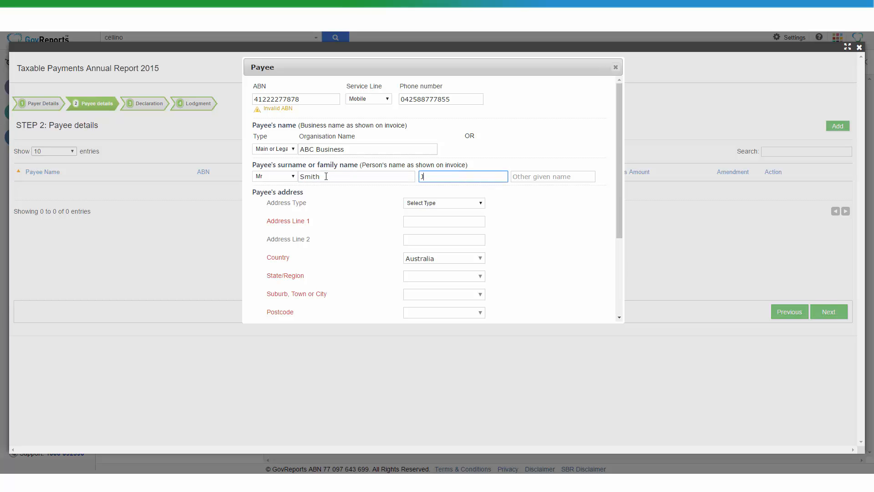
click(424, 206)
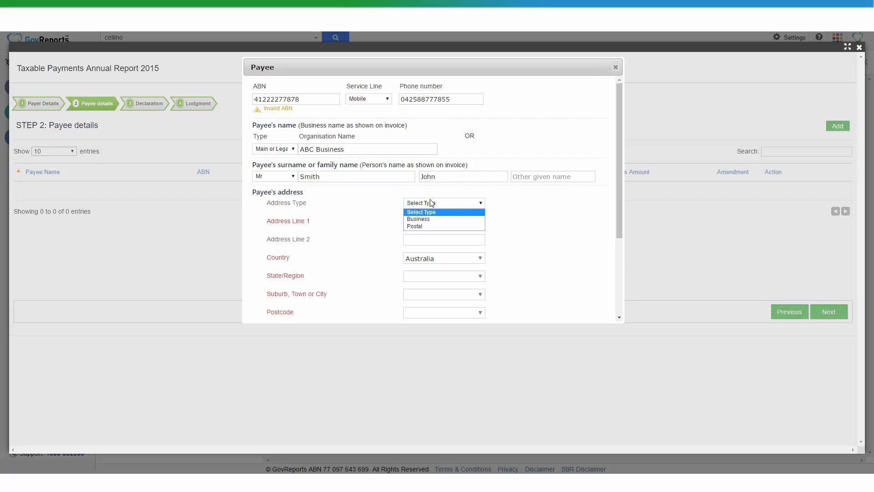
click(433, 217)
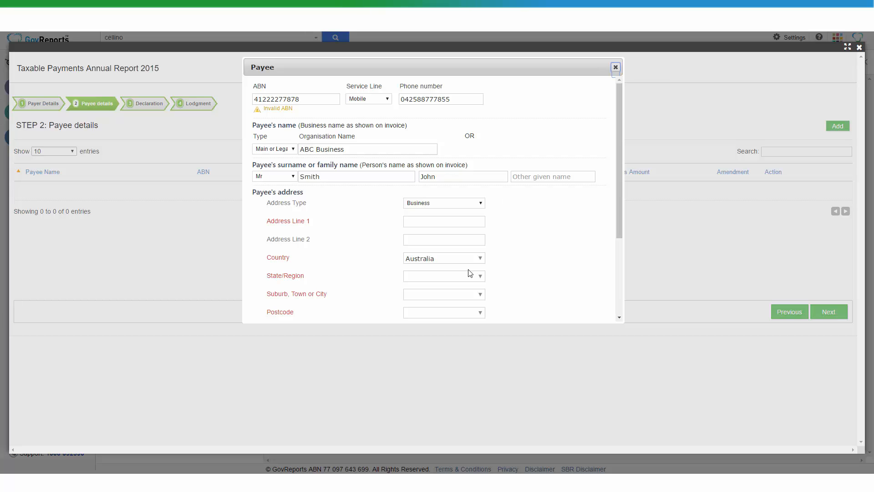
click(440, 221)
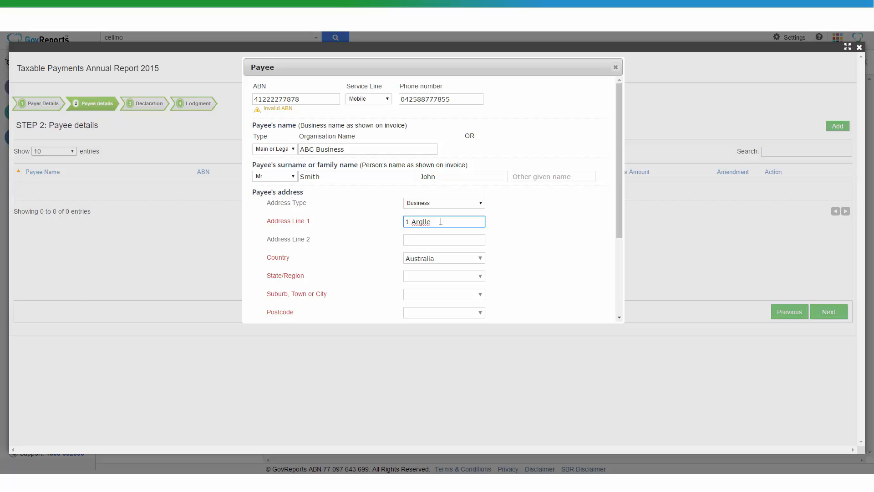
- Keep Australia, pick ADELAIDE RIVER NT, enter gross amount $10,000.00, and save the payee
click(450, 262)
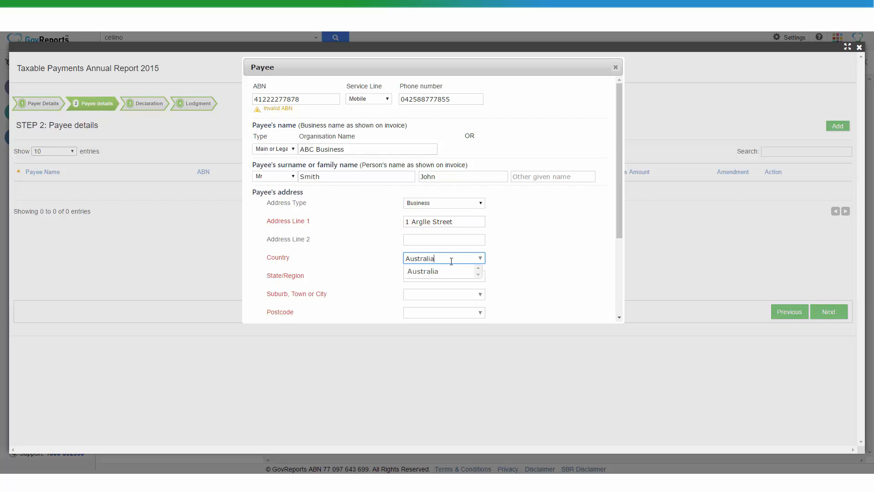
click(485, 277)
text(NT)
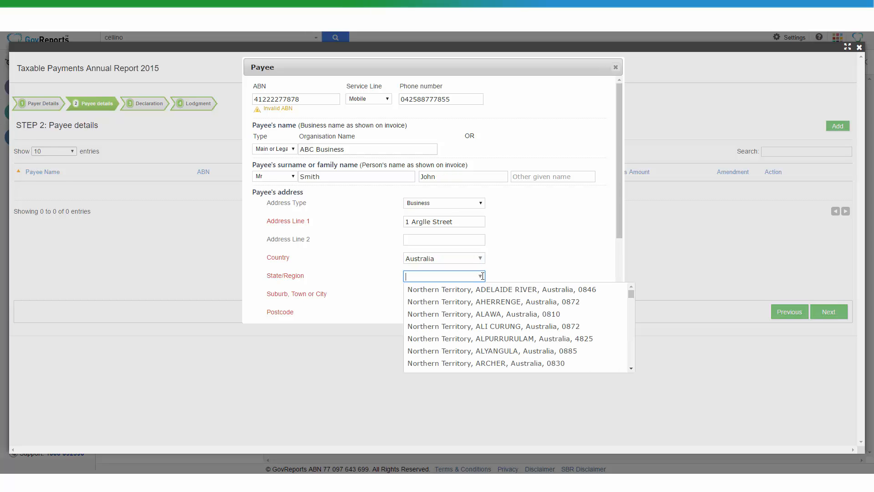
key(Down)
key(Return)
scroll(514, 234, down, 3)
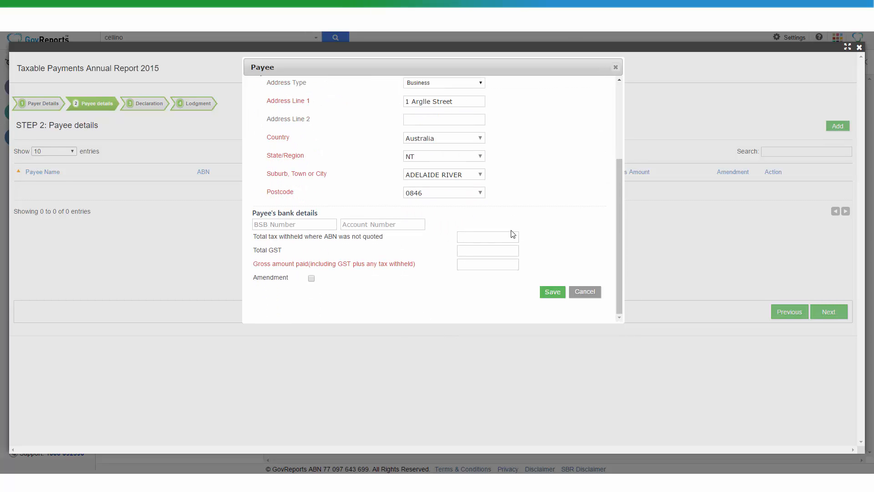
click(495, 268)
text(10000)
click(556, 292)
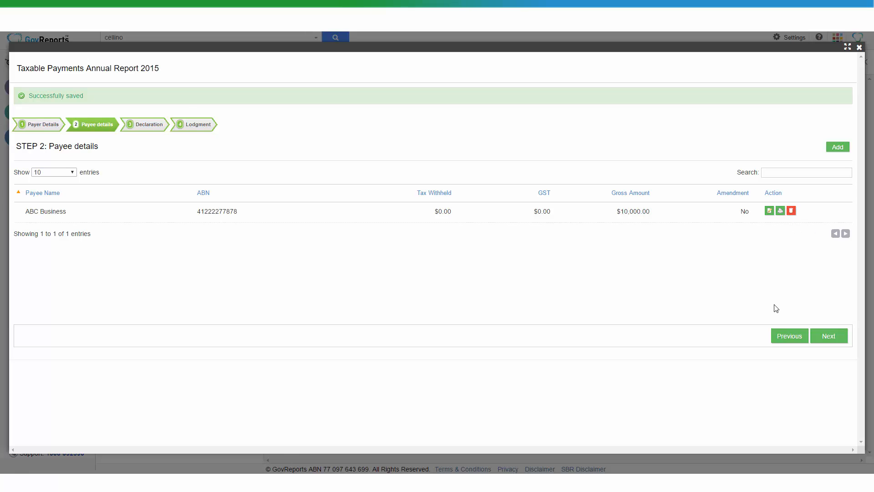
- Agree to the Step 3 declaration and proceed to Step 4 Lodgment with type Save
click(826, 337)
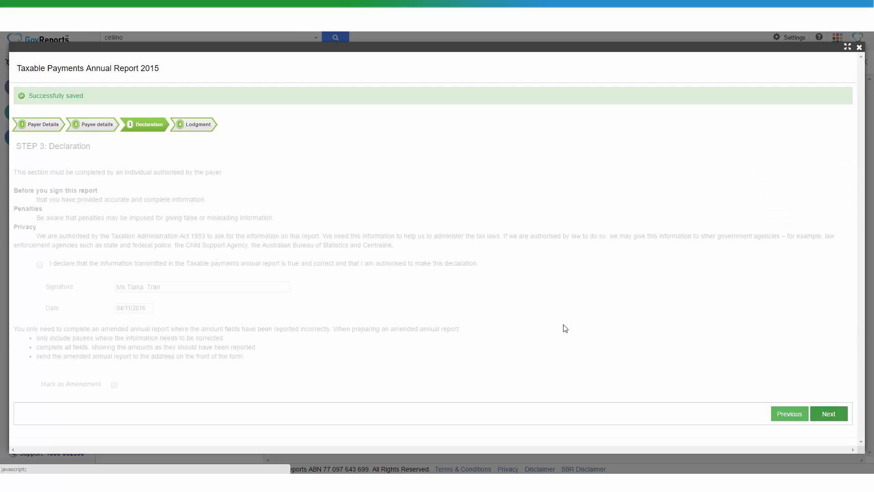
click(40, 265)
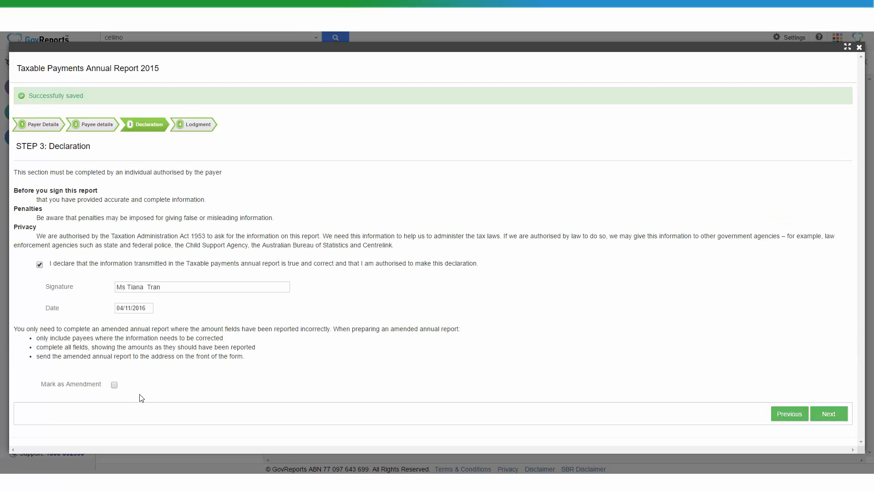
click(826, 411)
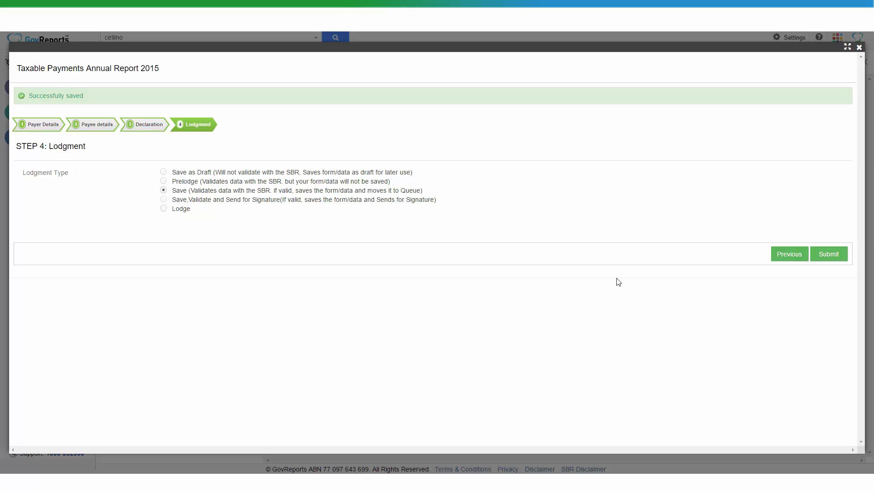
- Submit the 01/07/2014–30/06/2015 report for saving and validation
click(827, 254)
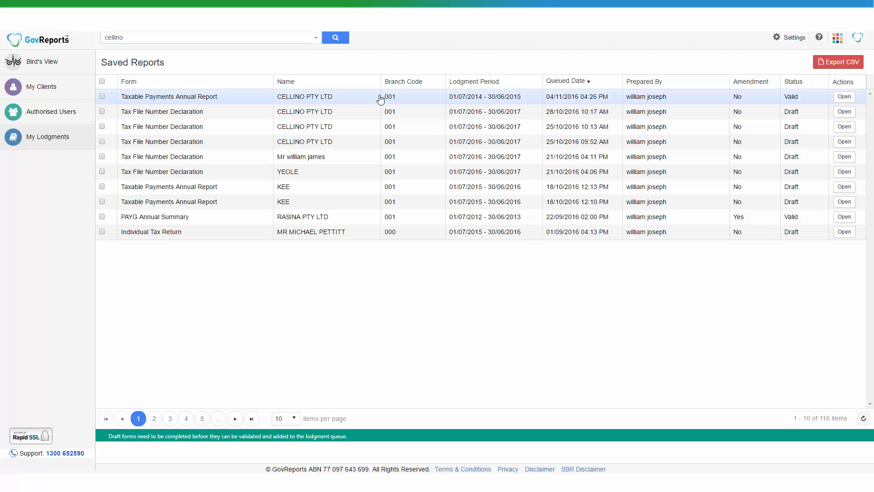
- Open the saved CELLINO report, view its PDF, and bring up the Send E-Mail form
click(381, 99)
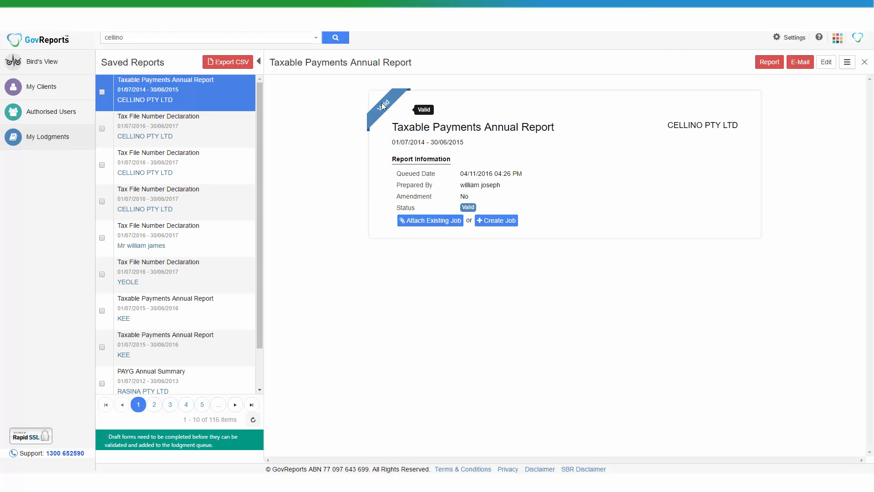
click(771, 63)
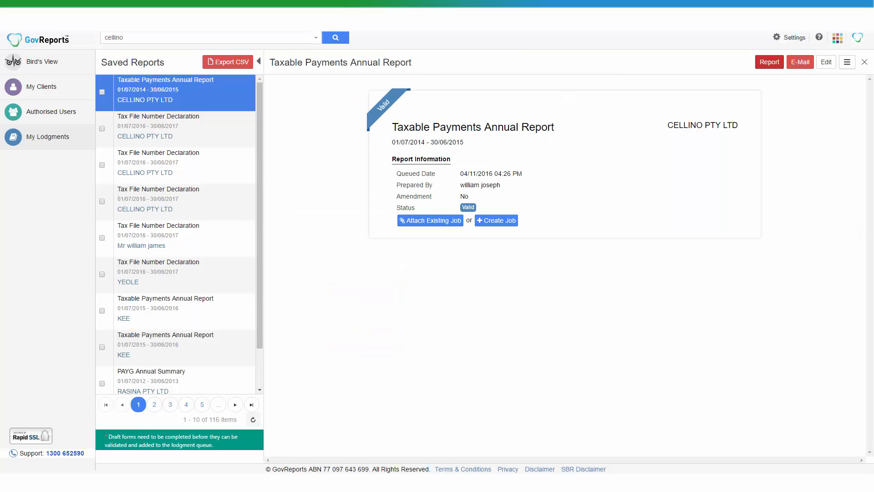
click(803, 62)
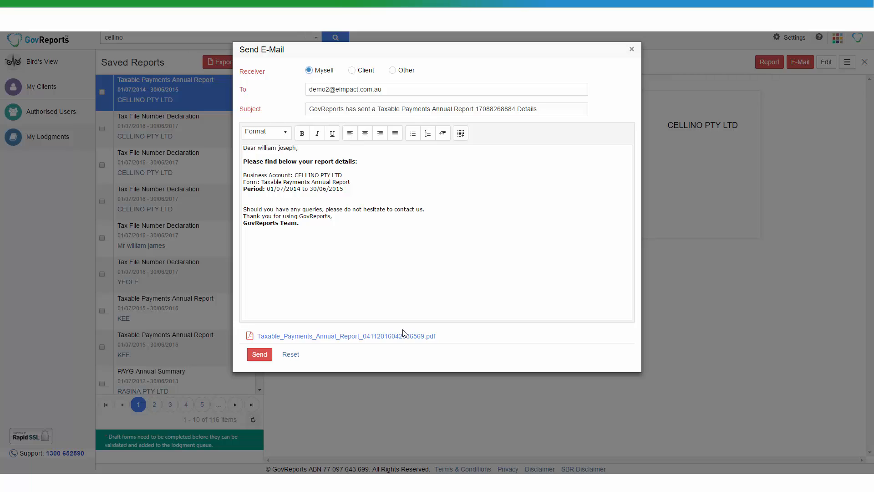
- Switch the e-mail receiver between Client and Other, then close the dialog unsent
click(352, 71)
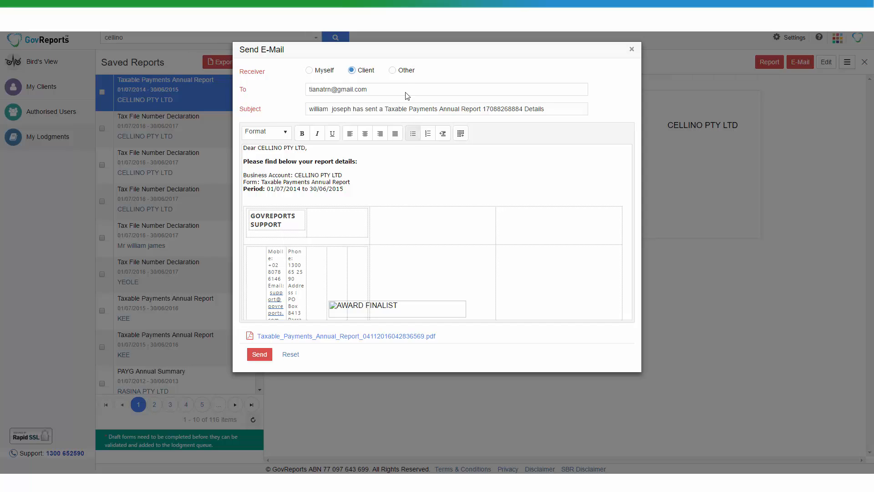
click(392, 71)
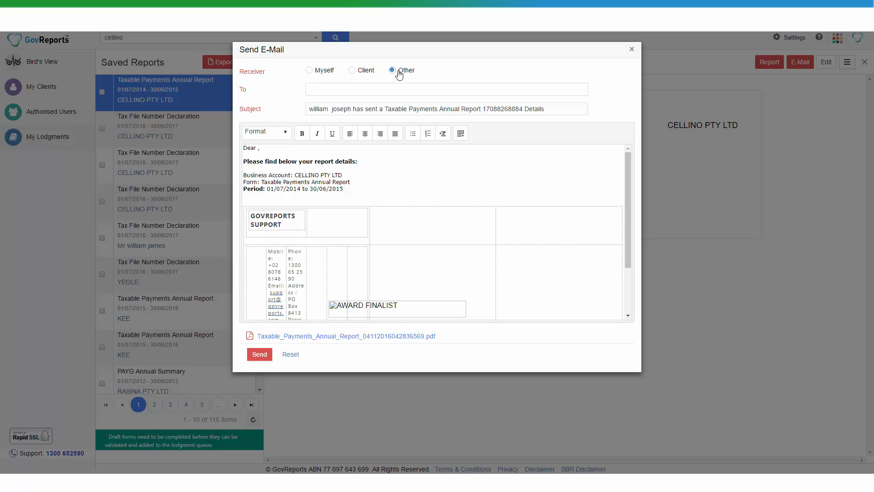
click(361, 71)
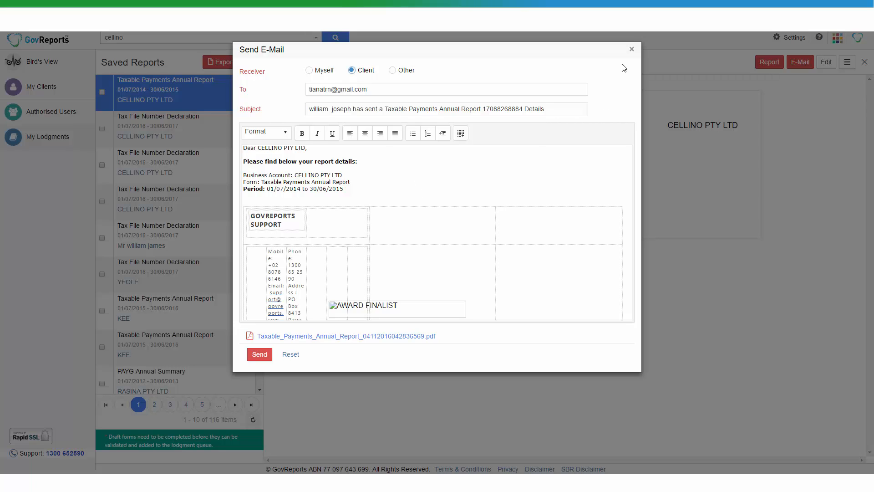
click(632, 49)
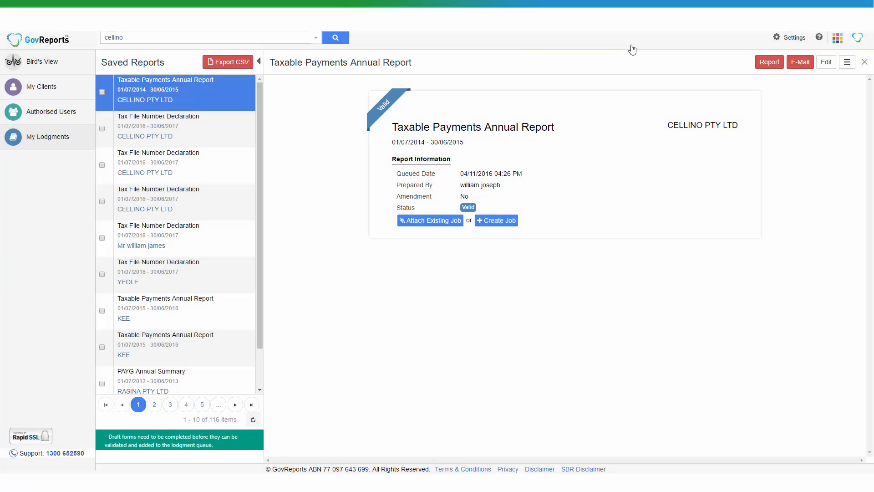
- Lodge the selected CELLINO Taxable Payments Annual Report and confirm the lodgment
click(101, 92)
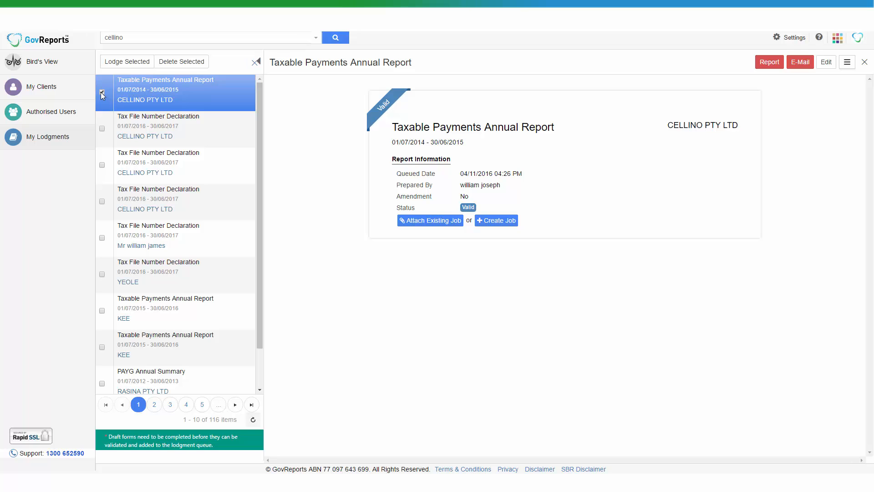
click(127, 61)
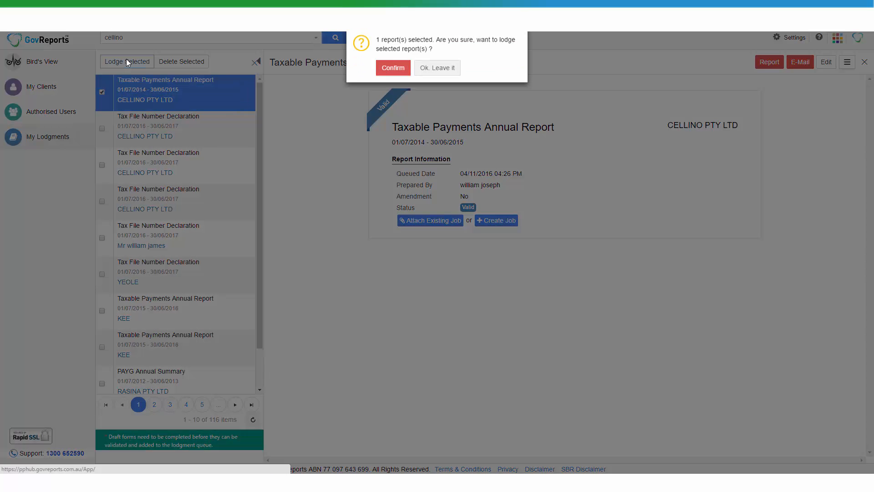
click(394, 71)
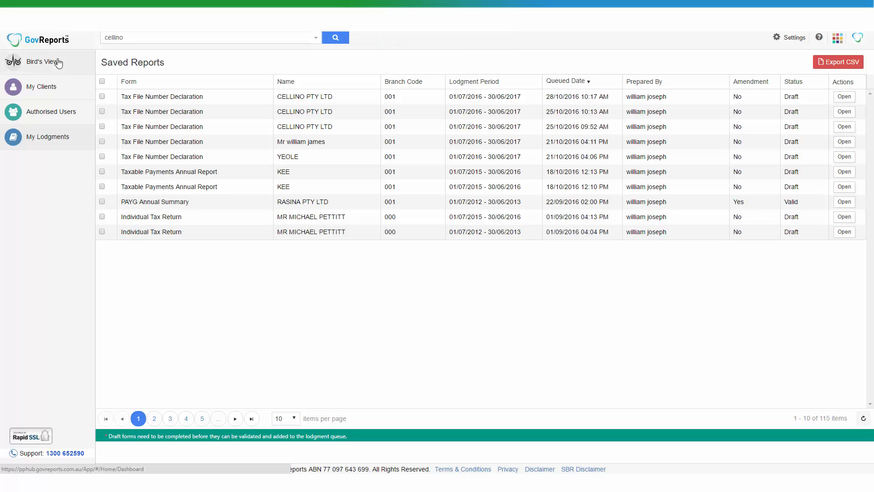
- Open the Taxable Payments Annual Report receipt from CELLINO PTY LTD's lodged forms via My Clients
click(59, 62)
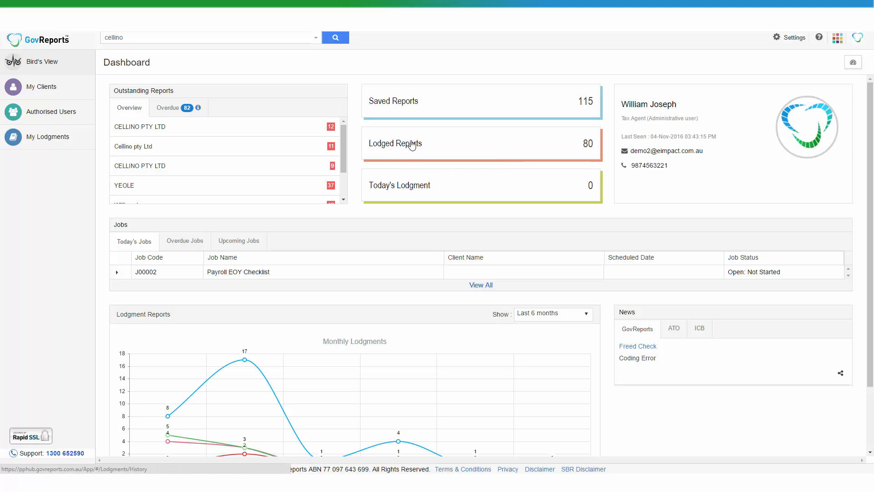
click(417, 136)
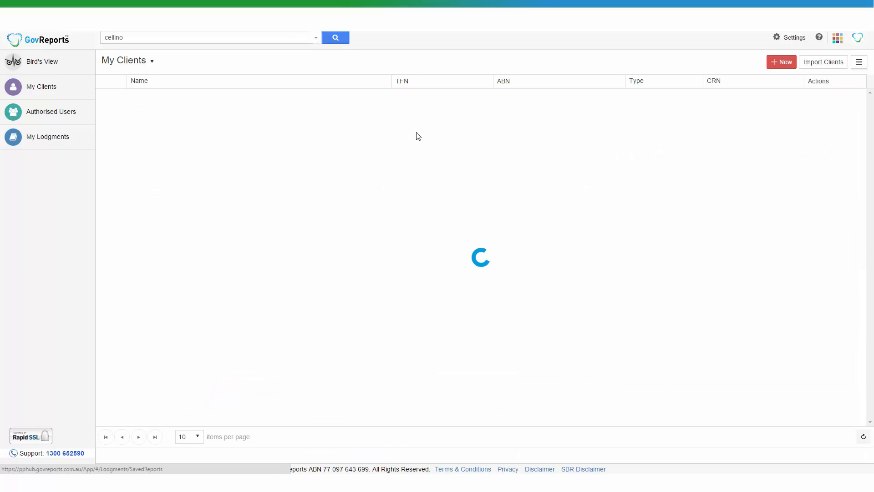
click(372, 109)
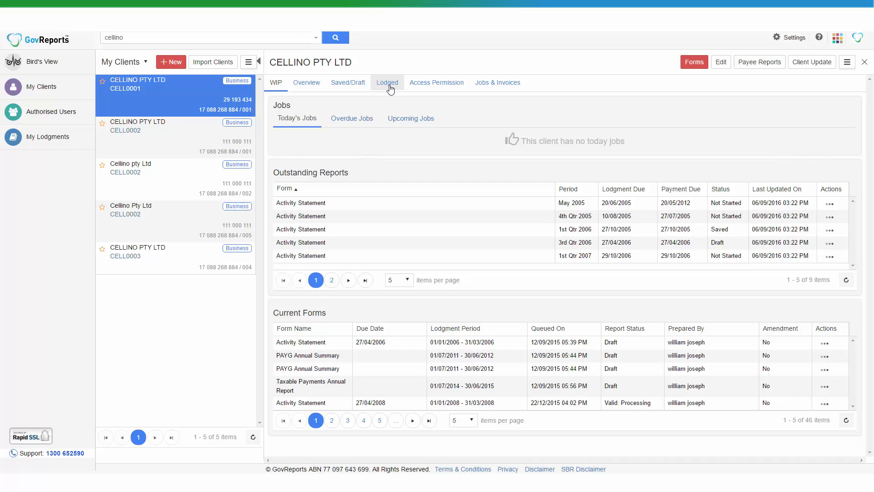
click(390, 87)
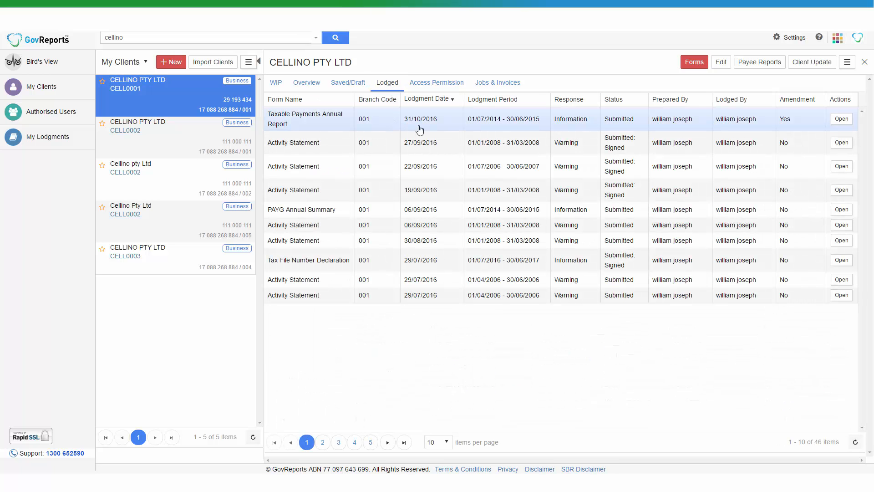
click(424, 127)
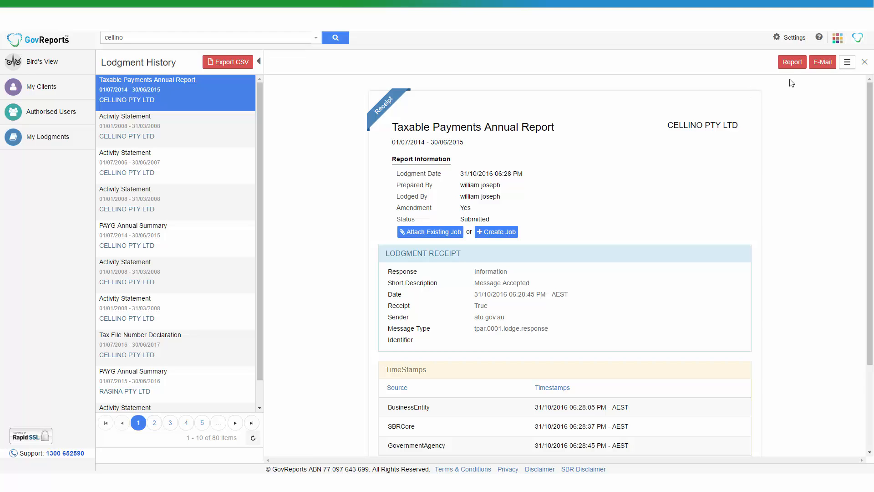
- Preview the lodged 2015 report PDF, close it, and begin e-mailing the receipt
click(791, 65)
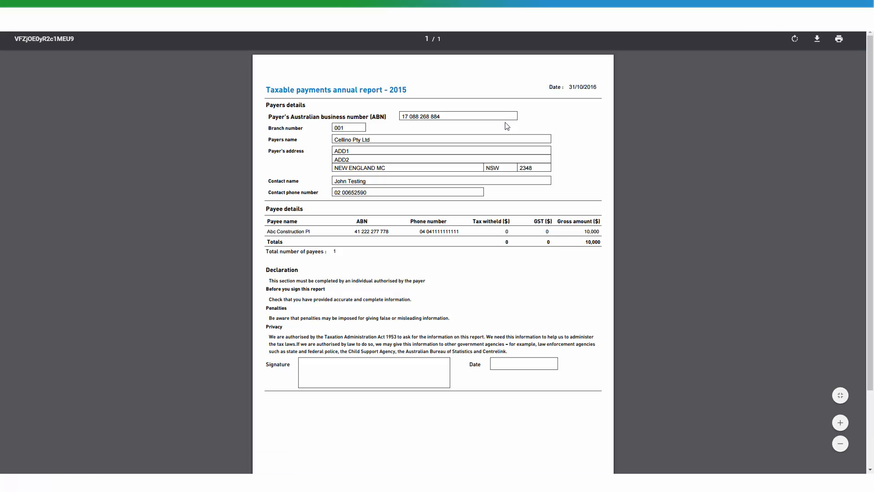
key(ctrl+w)
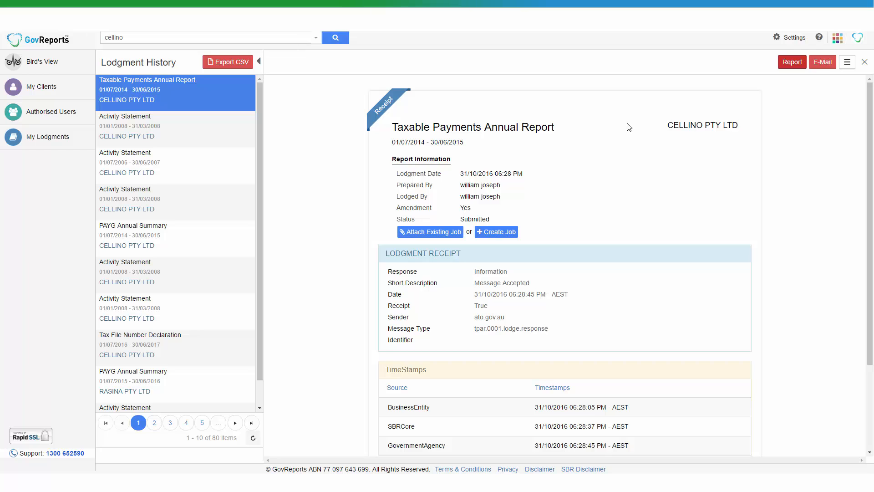
click(811, 66)
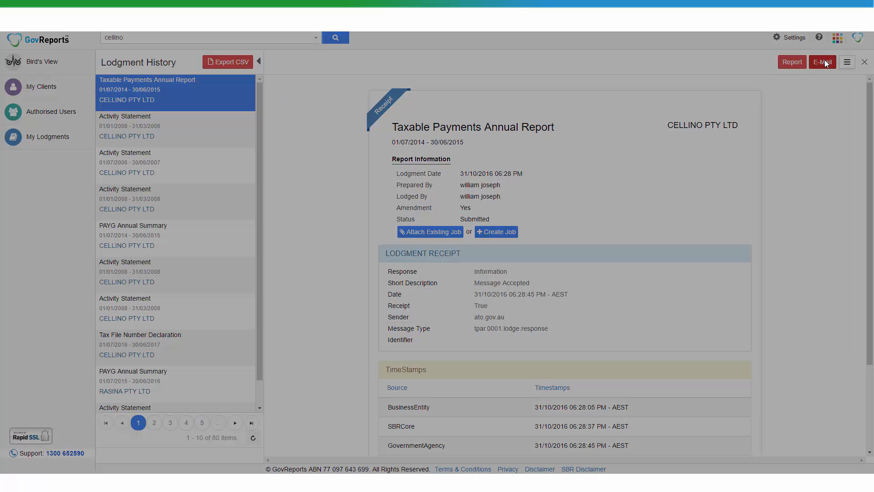